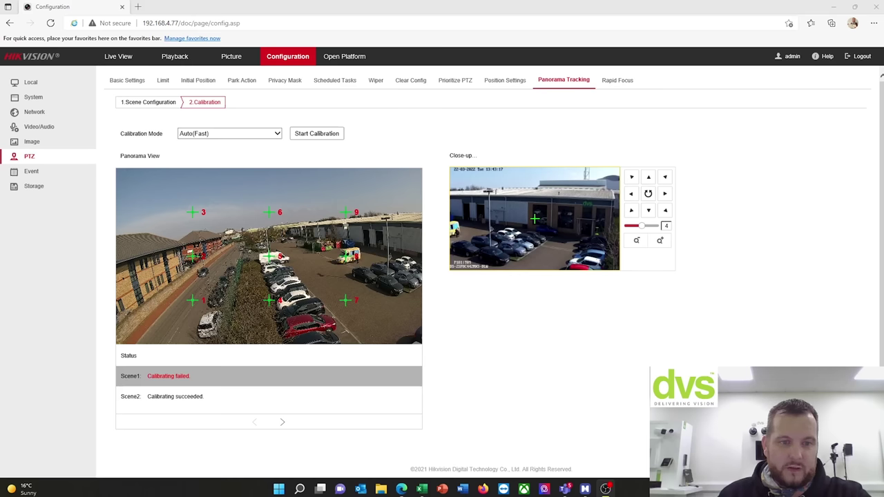
Review the available calibration modes for panorama tracking and keep Auto(Fast) selected
left_click(261, 136)
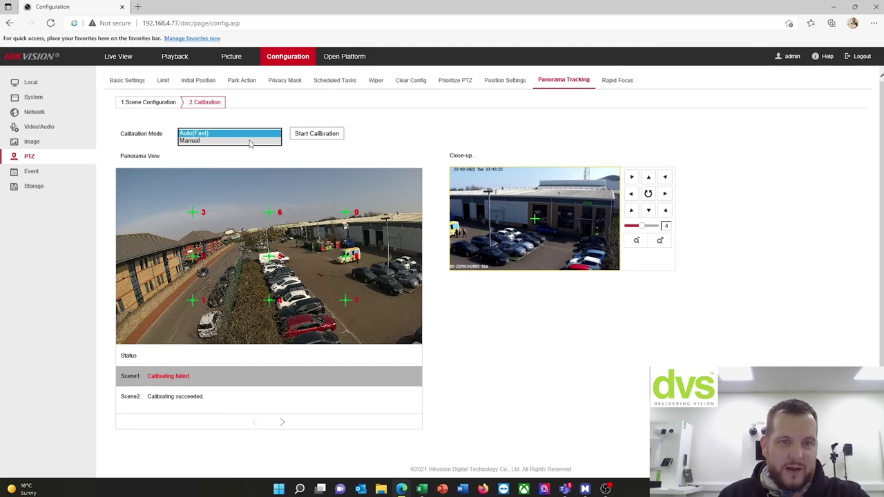
left_click(250, 141)
left_click(246, 134)
left_click(244, 126)
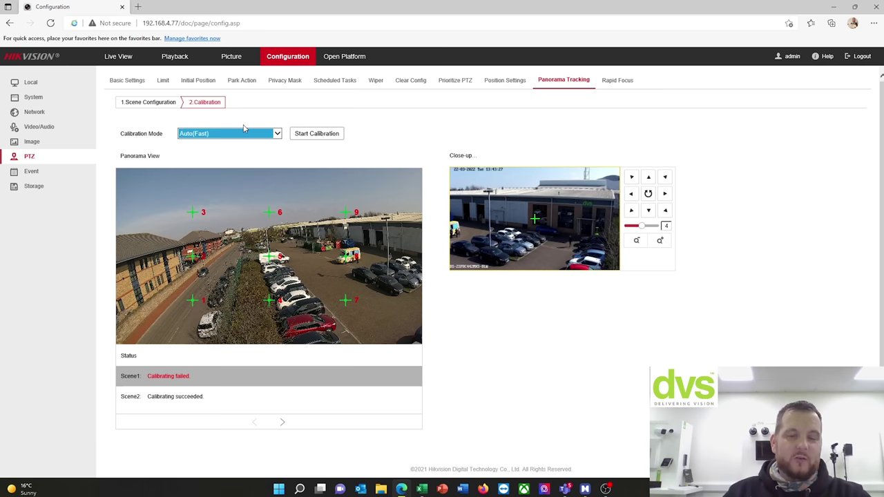
Check the Scene2 and Scene1 panorama views, and run an automatic single scene calibration for Scene1
left_click(199, 397)
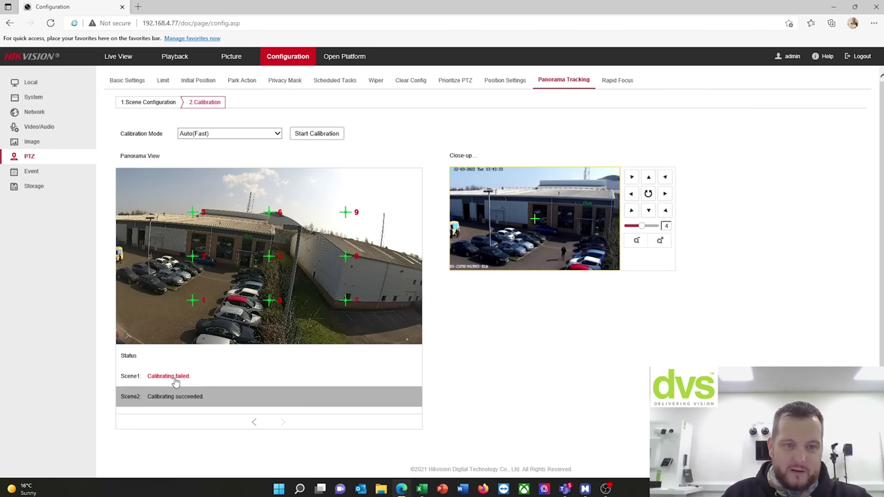
left_click(176, 382)
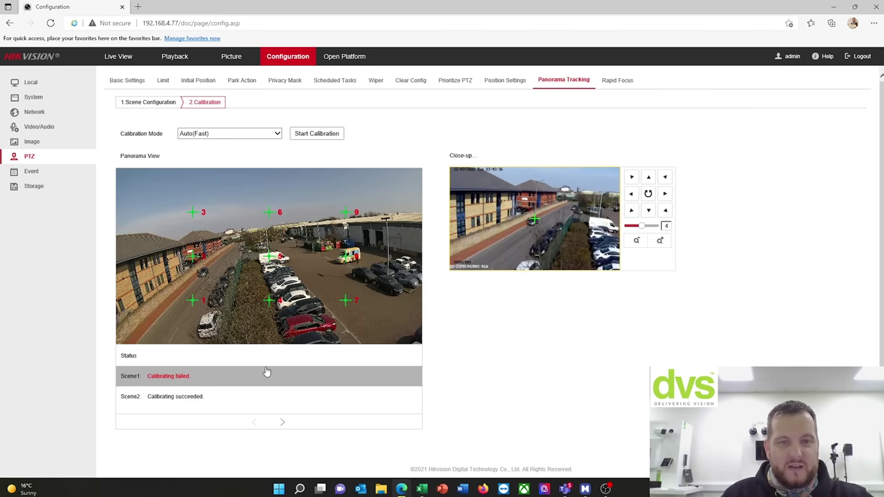
left_click(338, 135)
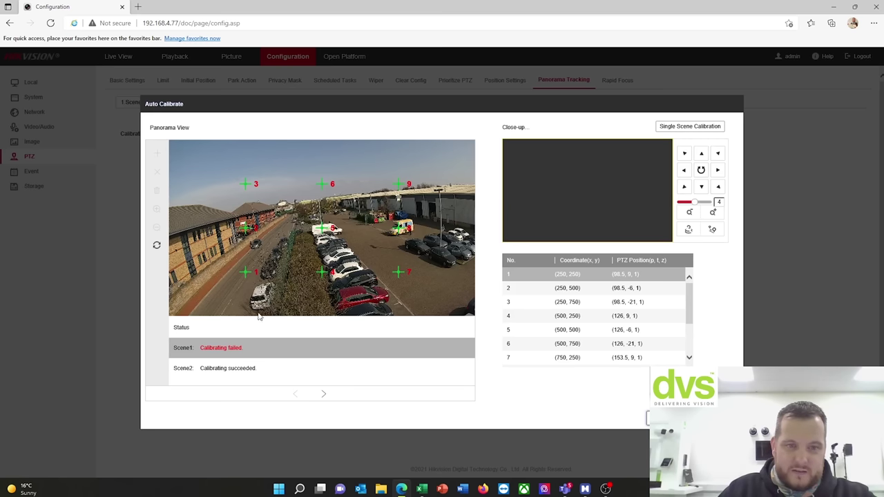
left_click(156, 245)
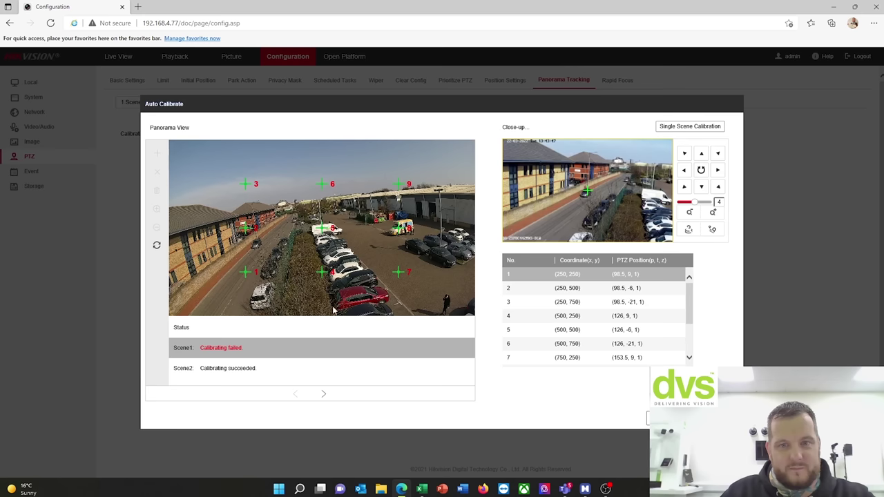
left_click(684, 129)
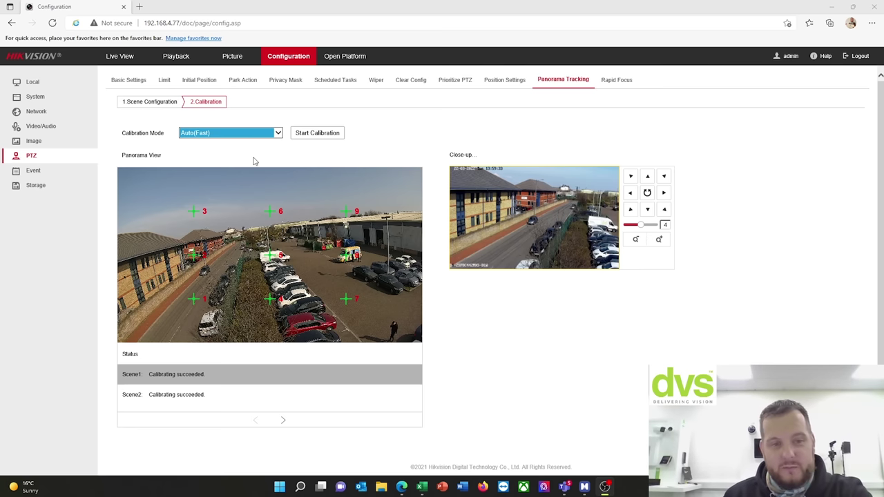
Look through the PTZ section of the online help for guidance on panorama tracking calibration modes
left_click(228, 133)
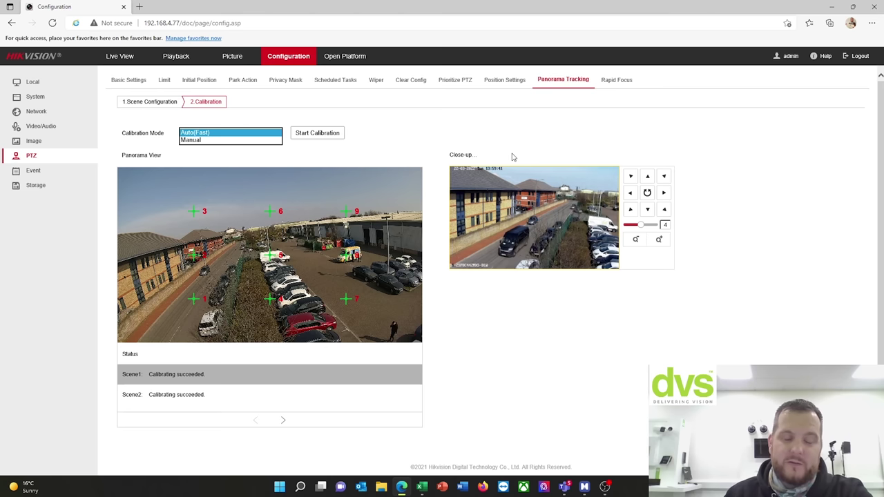
left_click(823, 57)
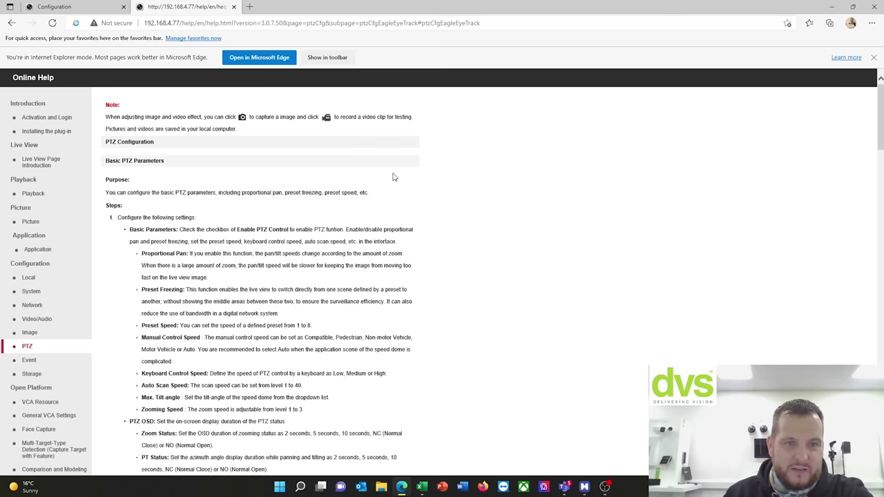
scroll(393, 178, "down", 1)
scroll(278, 192, "down", 6)
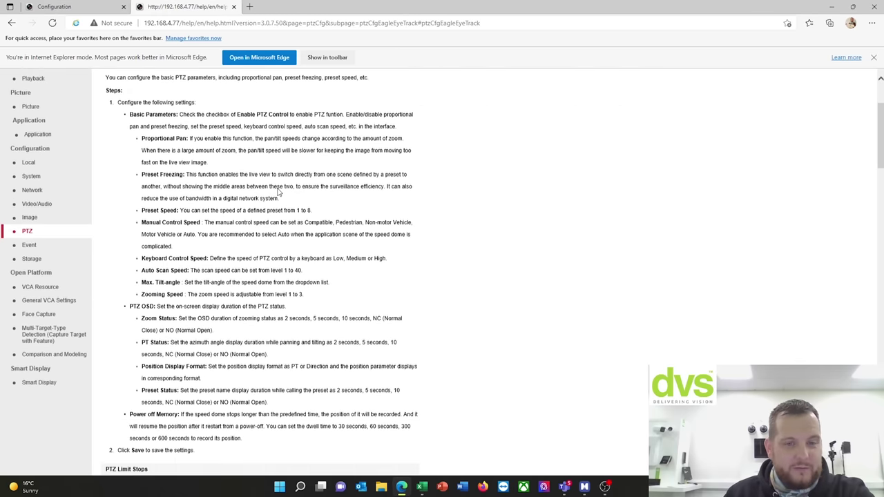
scroll(279, 187, "down", 10)
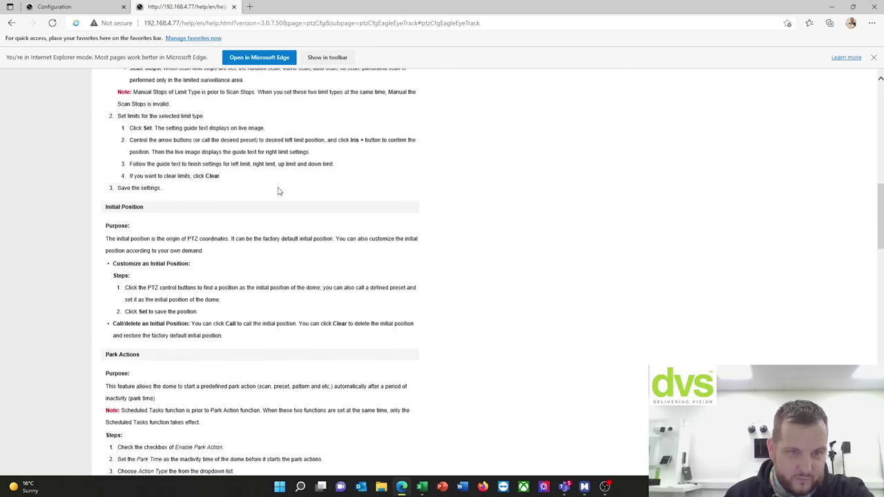
scroll(278, 195, "down", 2)
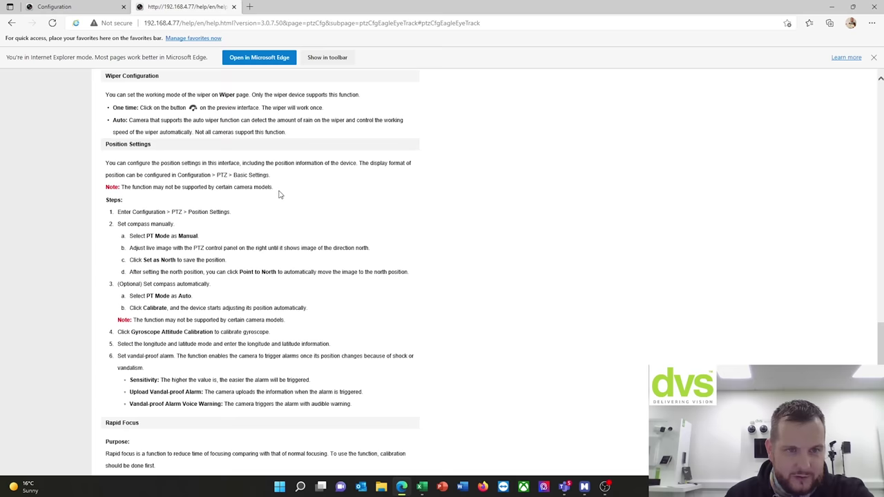
scroll(280, 195, "down", 7)
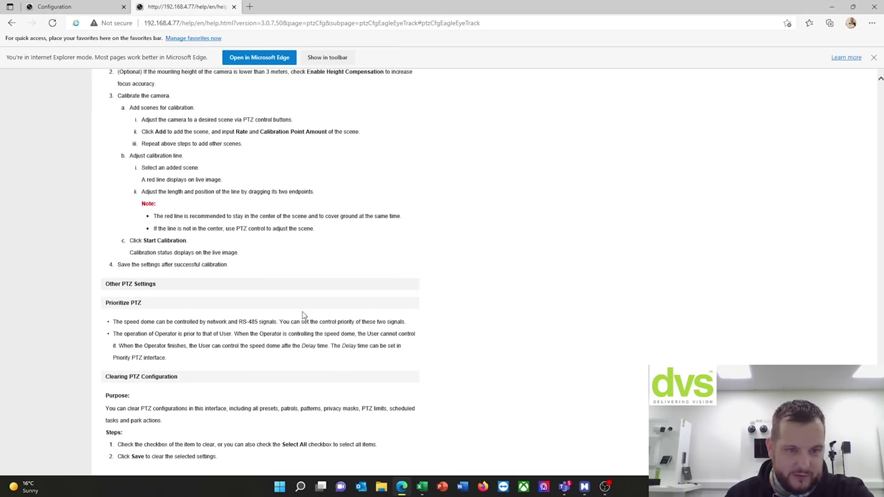
scroll(301, 317, "up", 6)
scroll(302, 330, "up", 10)
scroll(301, 324, "up", 10)
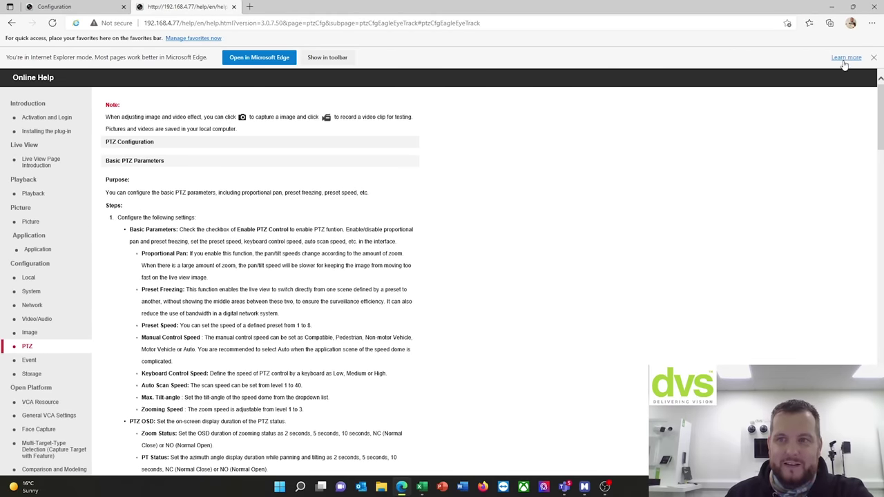
left_click(233, 6)
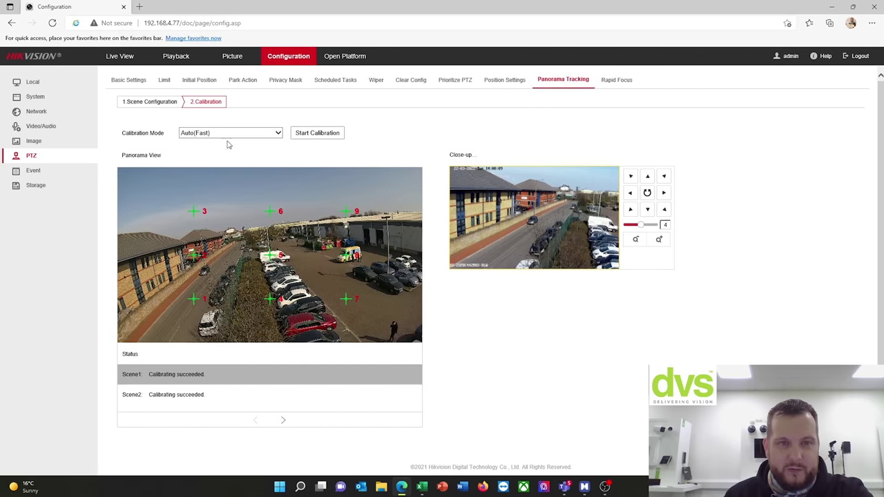
Open the Rapid Focus settings, tilt the camera up over the car park, and add a calibration scene
left_click(613, 80)
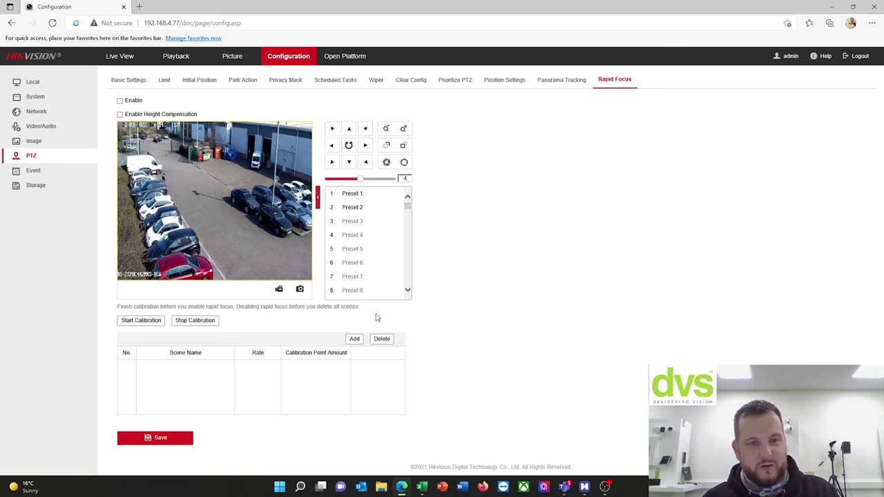
left_click(350, 135)
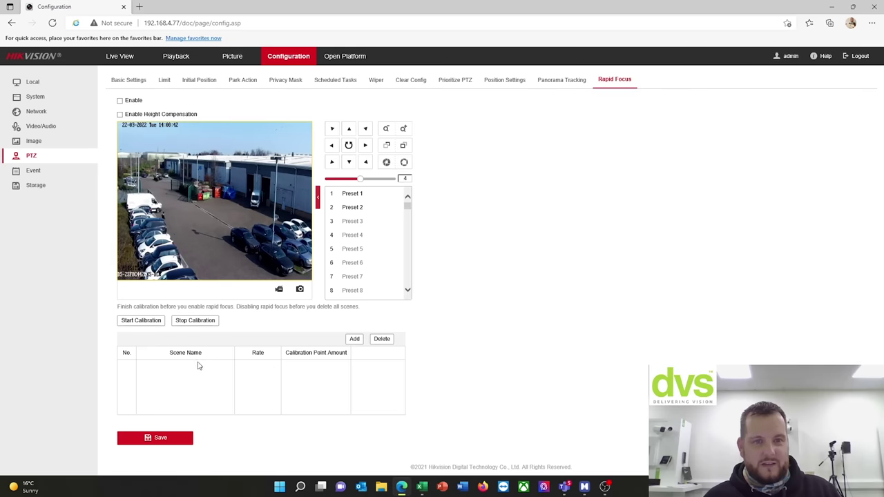
left_click(352, 340)
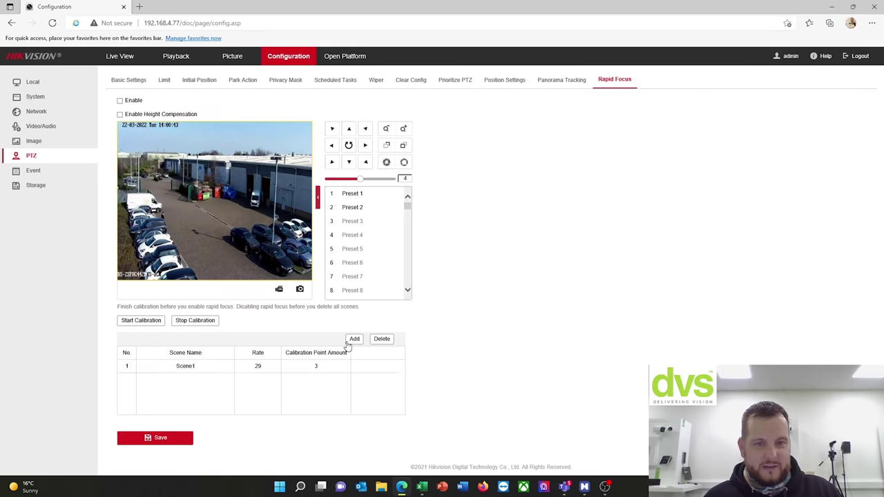
Zoom and tilt the camera to frame the red bin, and calibrate Scene1 with the line along the bin's height
left_click(405, 130)
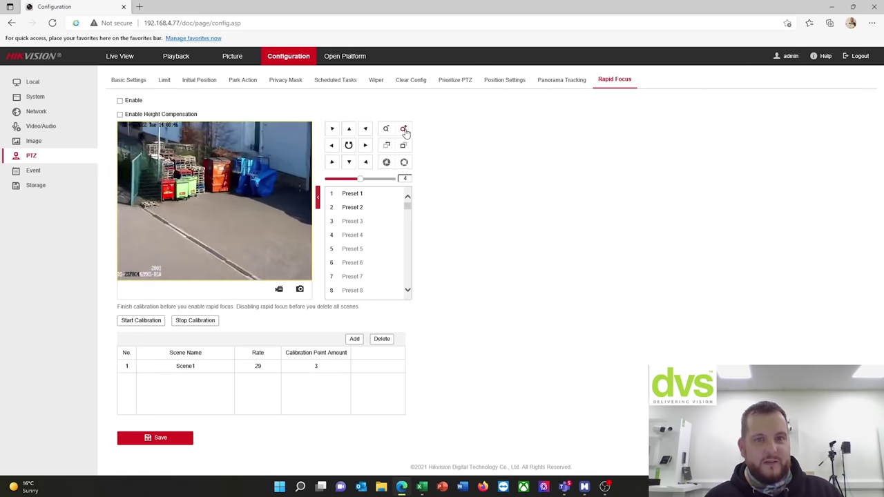
left_click(349, 130)
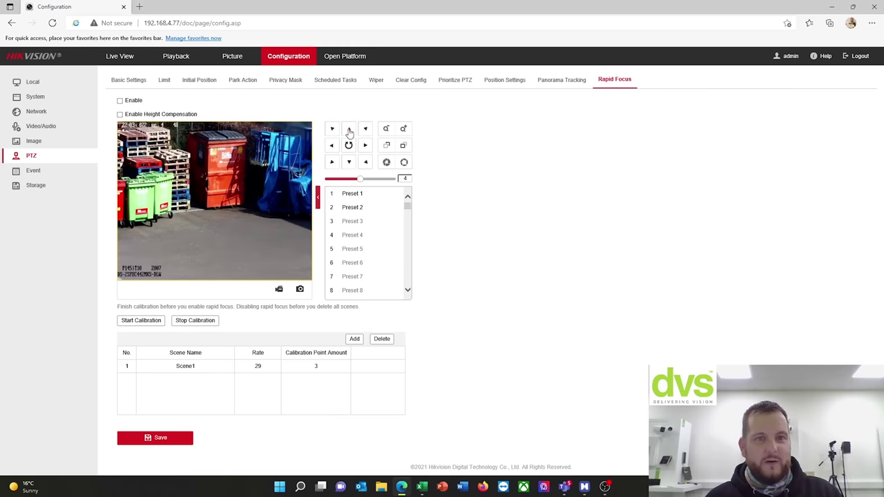
left_click(348, 163)
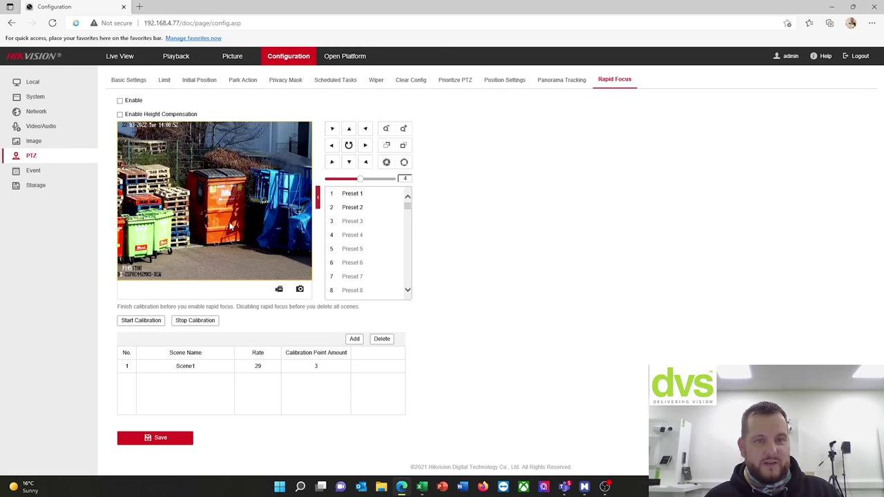
left_click(202, 370)
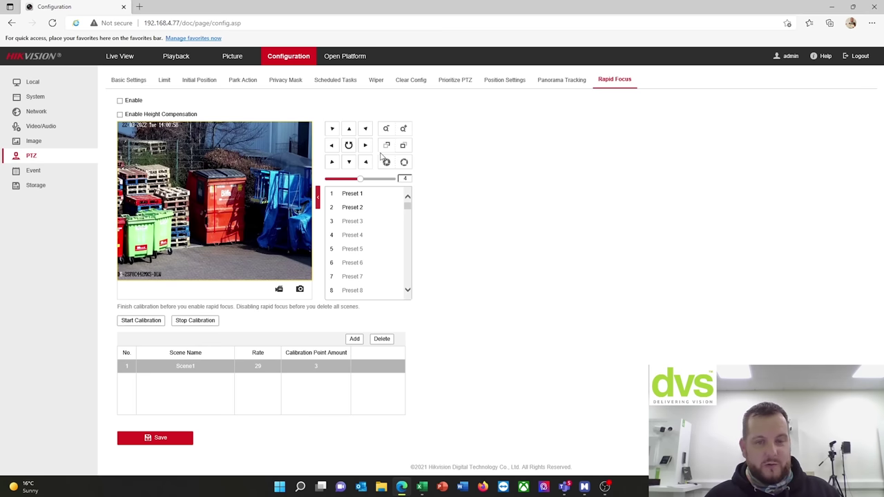
left_click(135, 321)
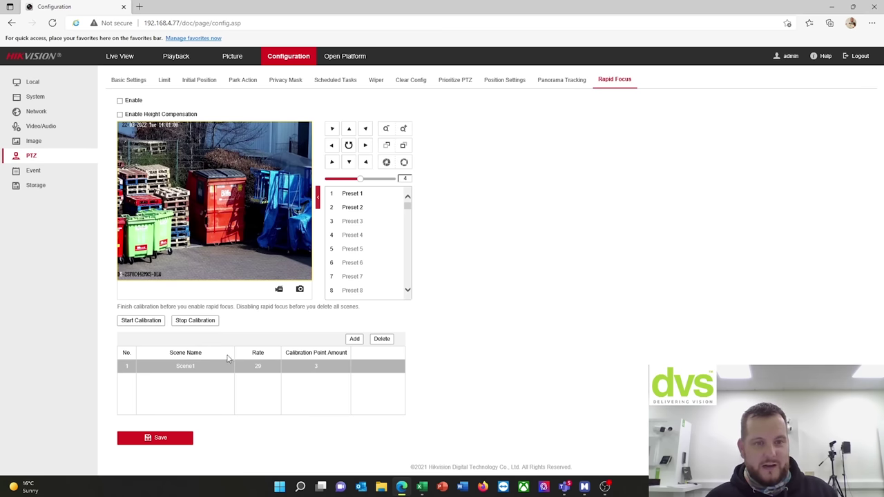
double_click(248, 223)
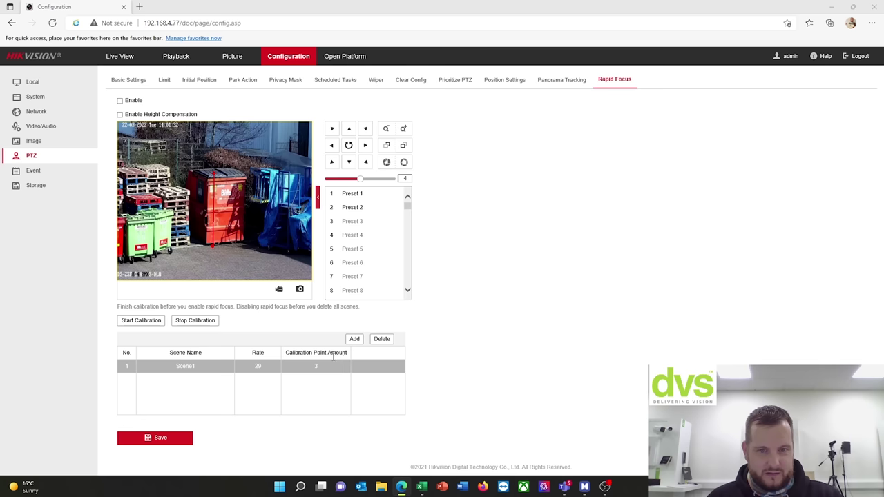
Enable rapid focus and call Preset 1 to move the camera to its saved position
left_click(120, 101)
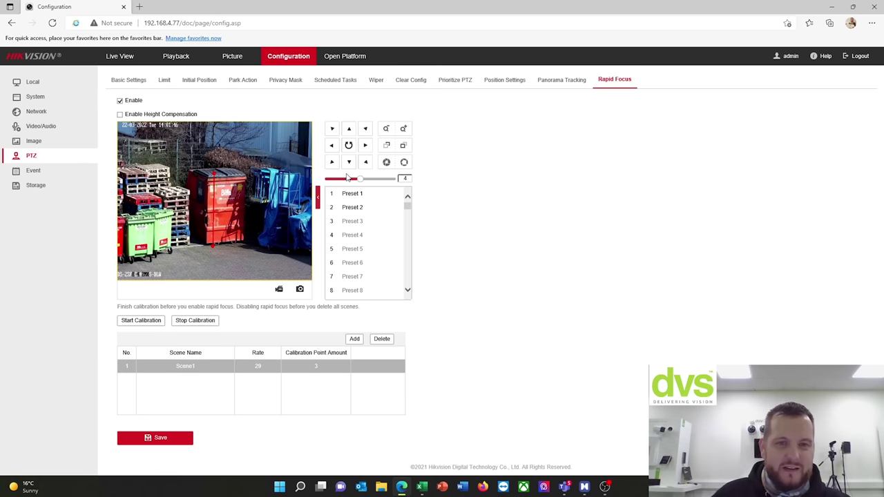
left_click(352, 194)
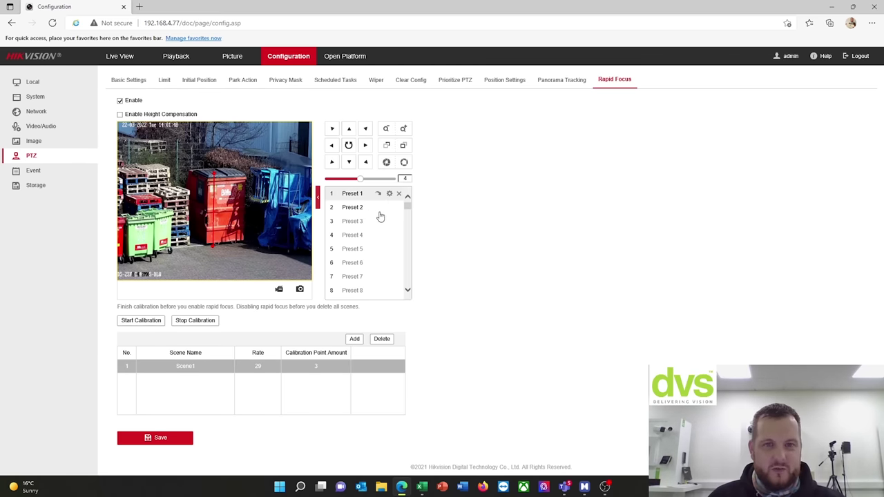
left_click(379, 194)
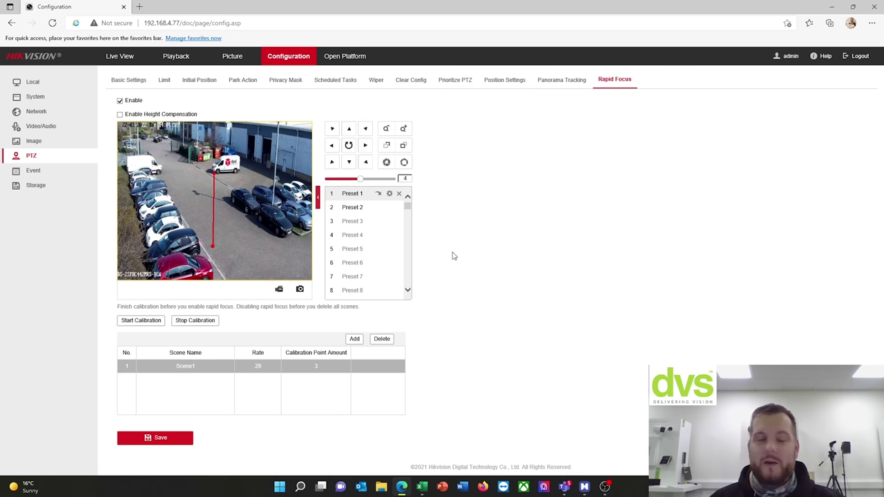
Examine the linkage method options for alarm input A<-1 in the basic event settings
left_click(33, 170)
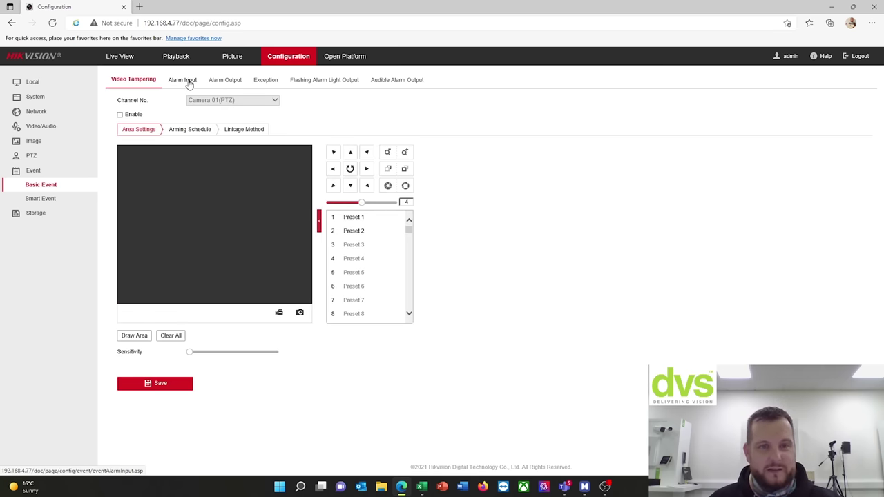
left_click(190, 83)
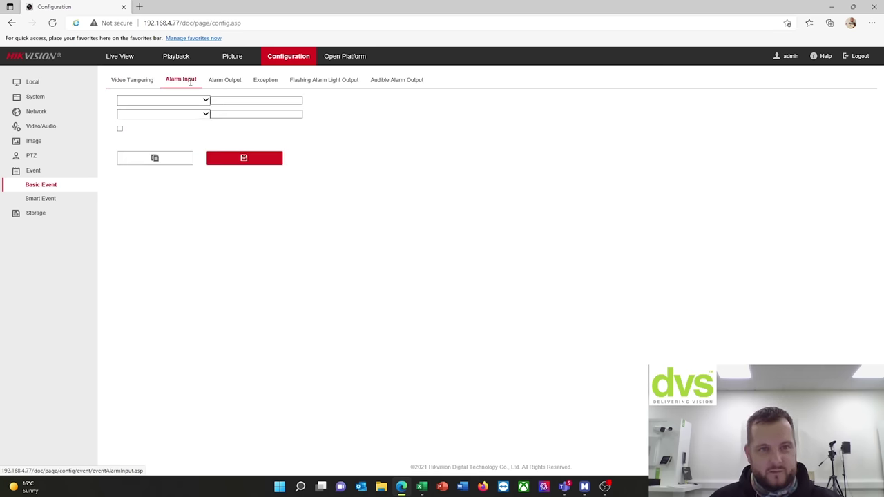
left_click(213, 102)
left_click(282, 133)
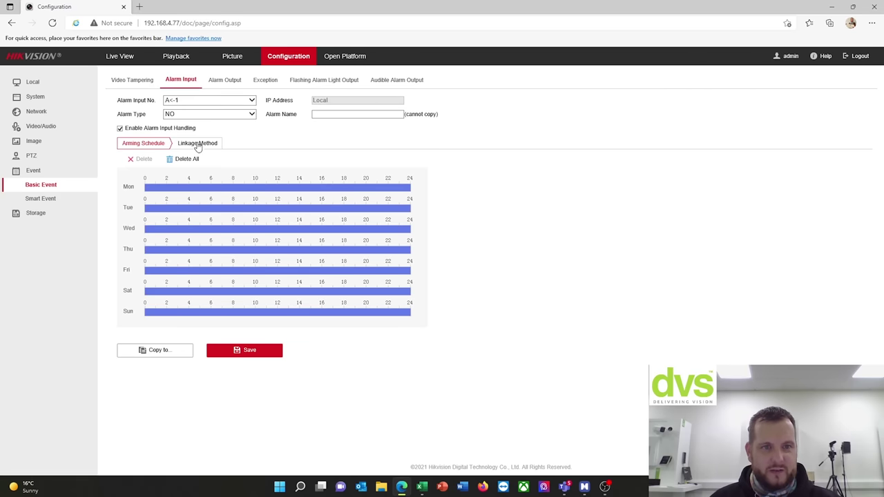
left_click(187, 145)
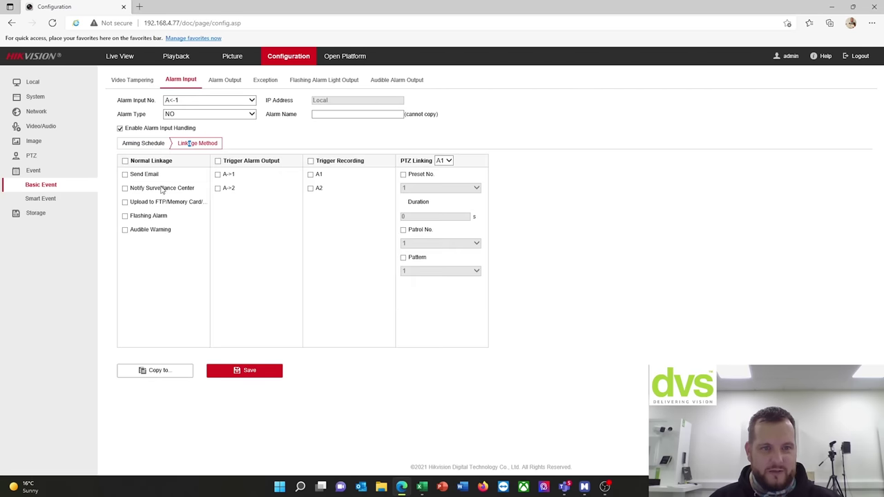